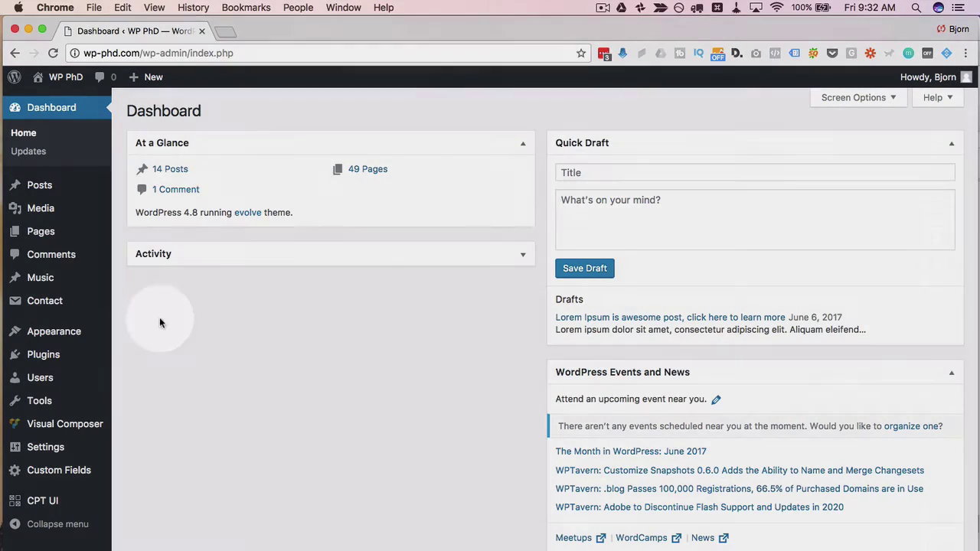
Open the page for adding new plugins and search the plugin directory for "wp optimize".
{"action": "mouse_move", "coordinate": [53, 354]}
{"action": "left_click", "coordinate": [126, 373]}
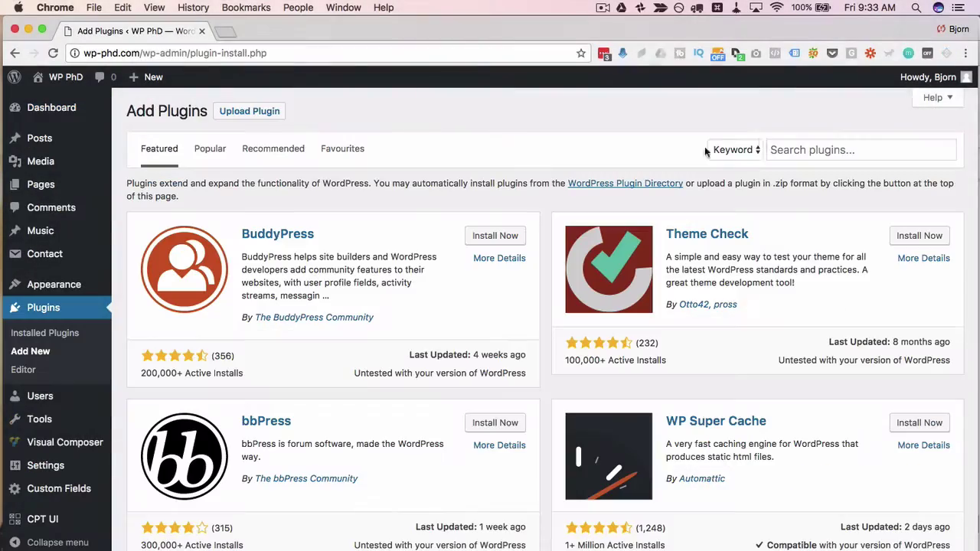
{"action": "left_click", "coordinate": [809, 149]}
{"action": "type", "text": "wp opt"}
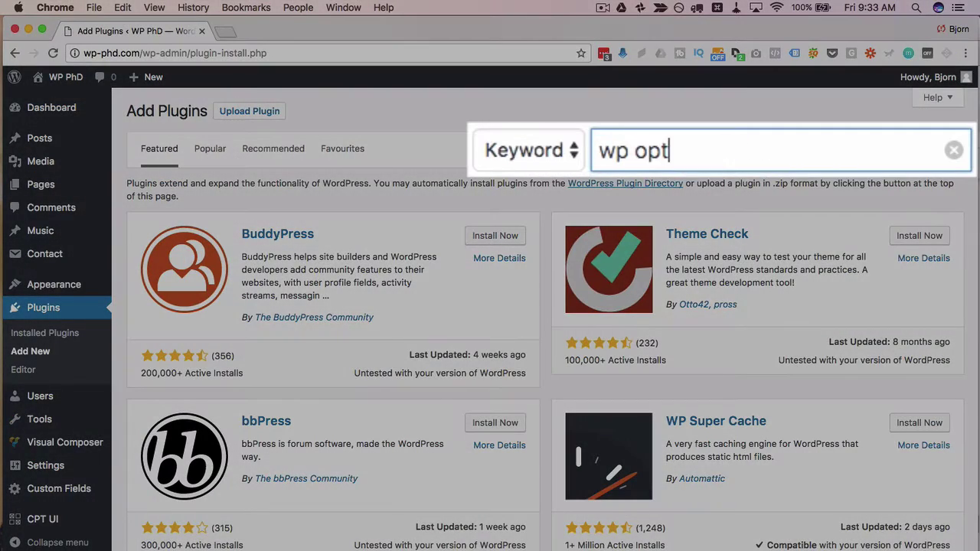
{"action": "type", "text": "imize"}
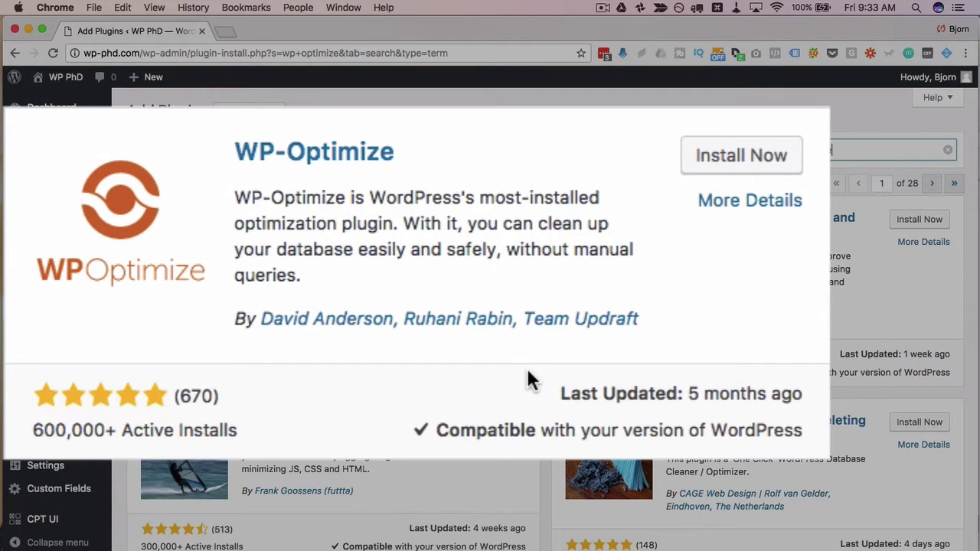
Install and activate the WP-Optimize plugin, and open its optimizations page.
{"action": "left_click", "coordinate": [746, 157]}
{"action": "left_click", "coordinate": [749, 159]}
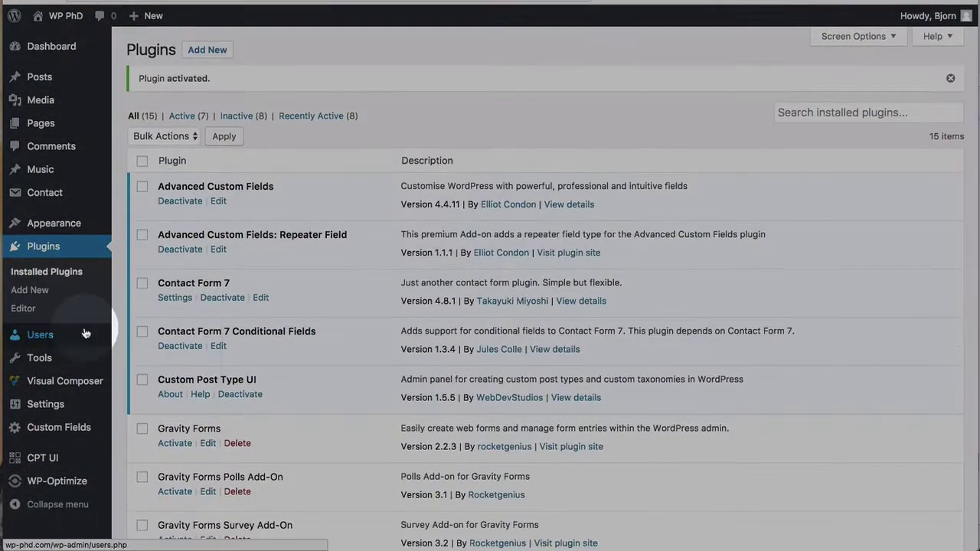
{"action": "scroll", "coordinate": [84, 359], "scroll_direction": "down", "scroll_amount": 2}
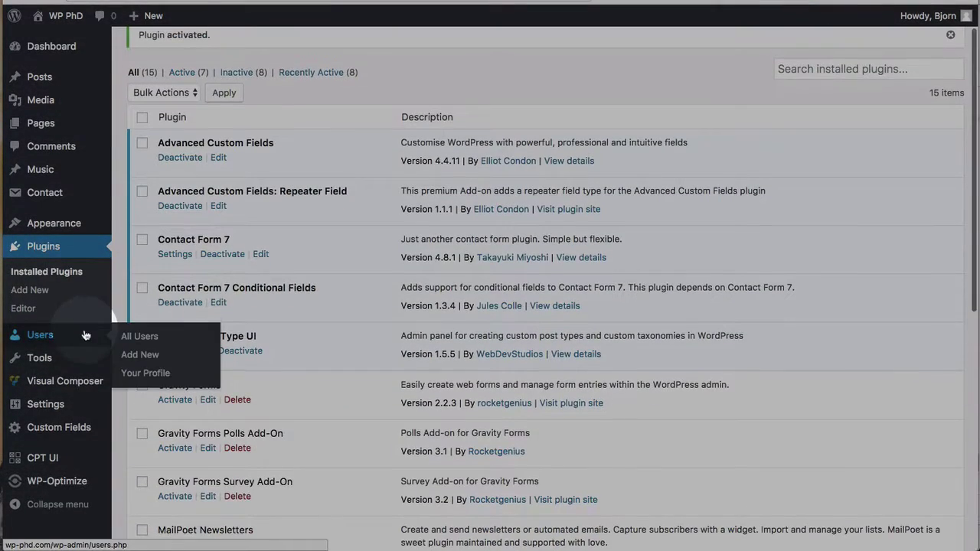
{"action": "left_click", "coordinate": [56, 482]}
{"action": "scroll", "coordinate": [138, 224], "scroll_direction": "down", "scroll_amount": 5}
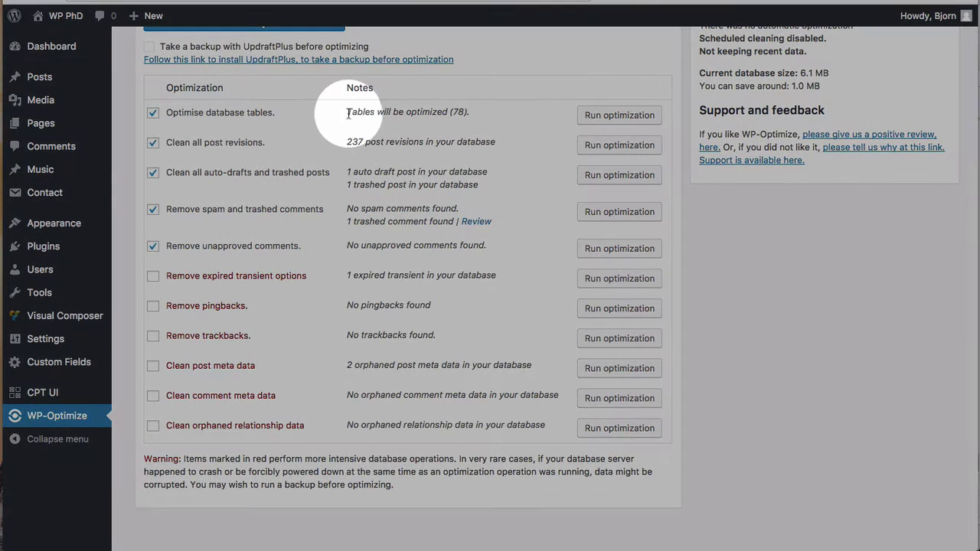
Examine the notes on how many database tables and post revisions the optimization would affect.
{"action": "left_click_drag", "start_coordinate": [349, 112], "coordinate": [469, 112]}
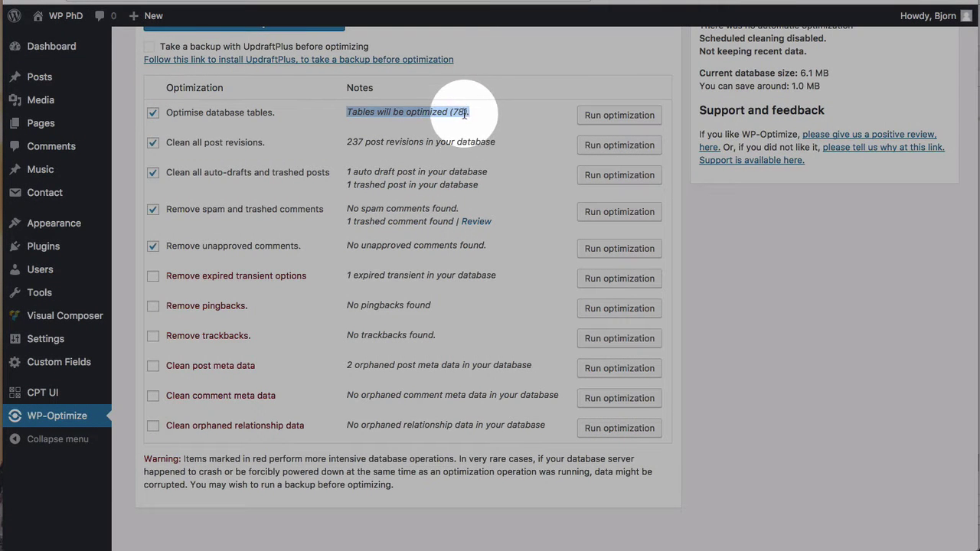
{"action": "left_click", "coordinate": [459, 113]}
{"action": "double_click", "coordinate": [458, 112]}
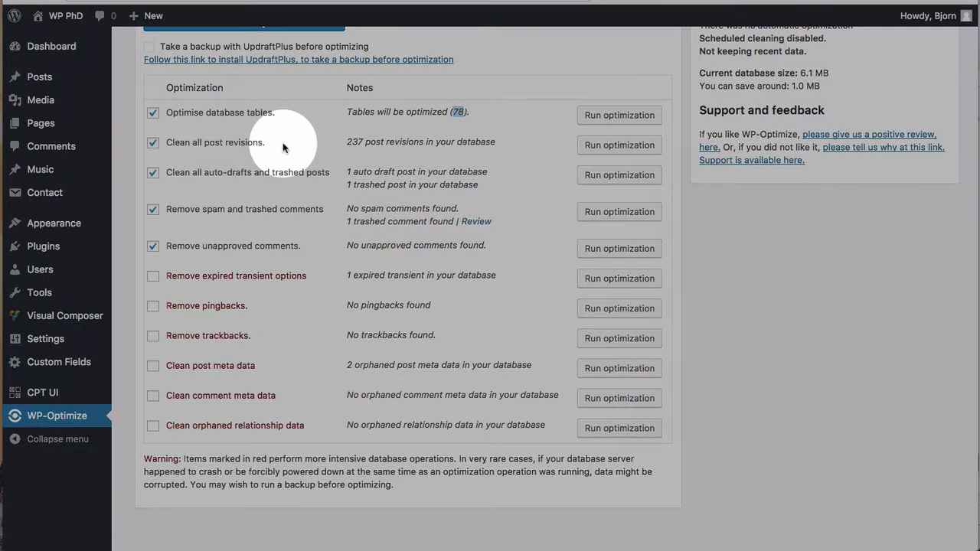
{"action": "double_click", "coordinate": [355, 142]}
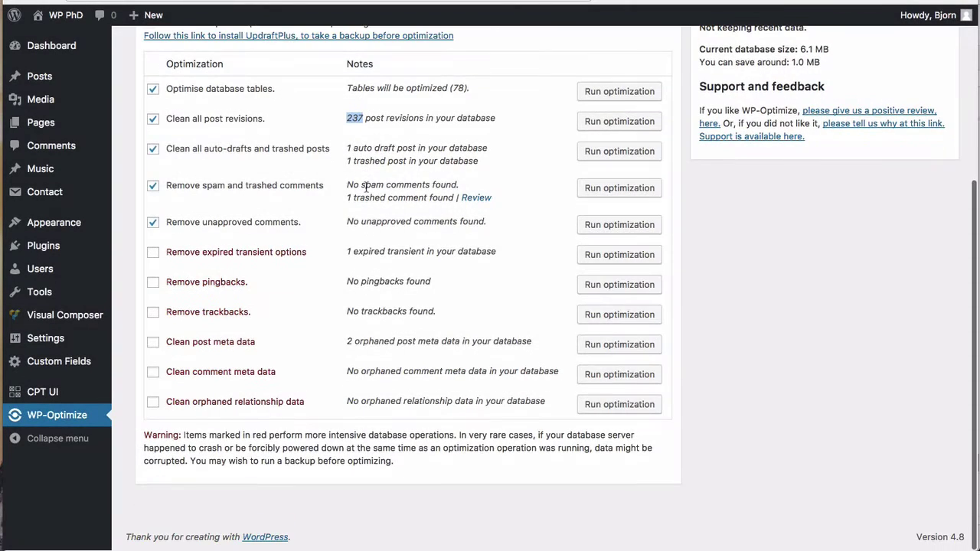
{"action": "scroll", "coordinate": [356, 178], "scroll_direction": "down", "scroll_amount": 1}
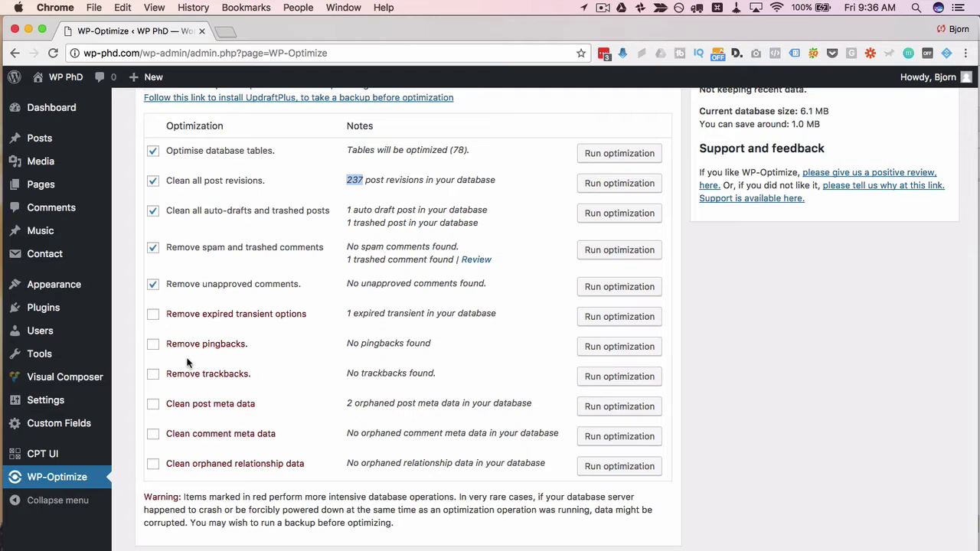
Also select the expired transient options, pingbacks, trackbacks, post meta, comment meta and orphaned relationship data clean-ups.
{"action": "left_click", "coordinate": [153, 314]}
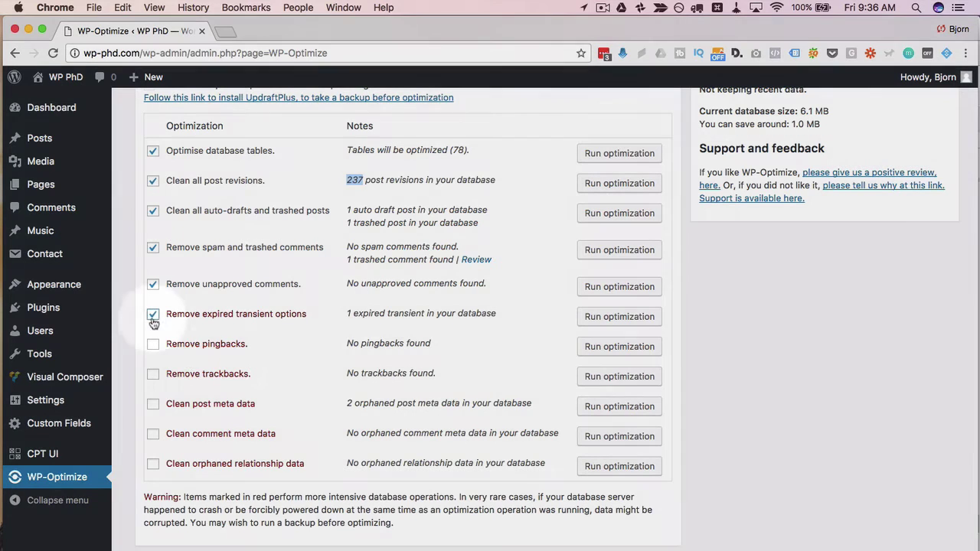
{"action": "left_click", "coordinate": [153, 344]}
{"action": "left_click", "coordinate": [153, 374]}
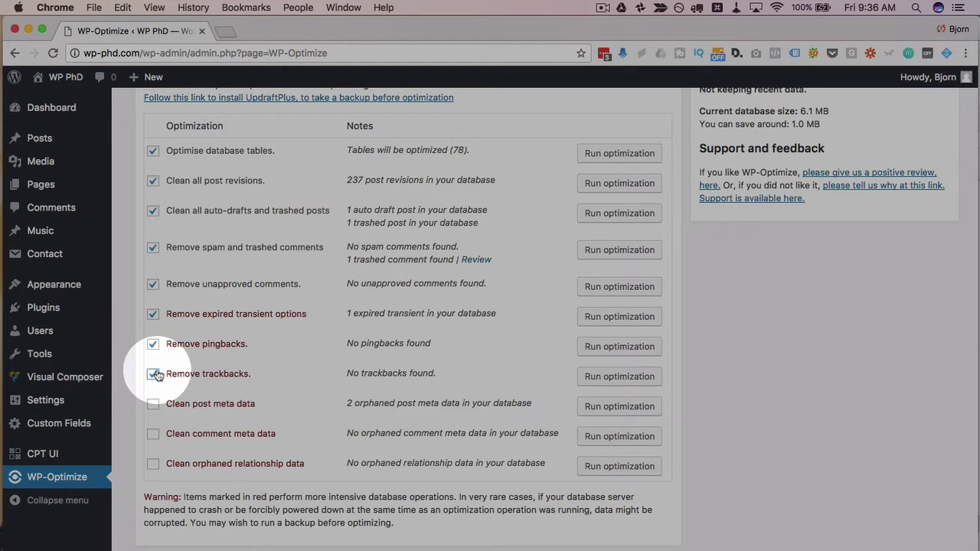
{"action": "left_click", "coordinate": [153, 403]}
{"action": "left_click", "coordinate": [154, 433]}
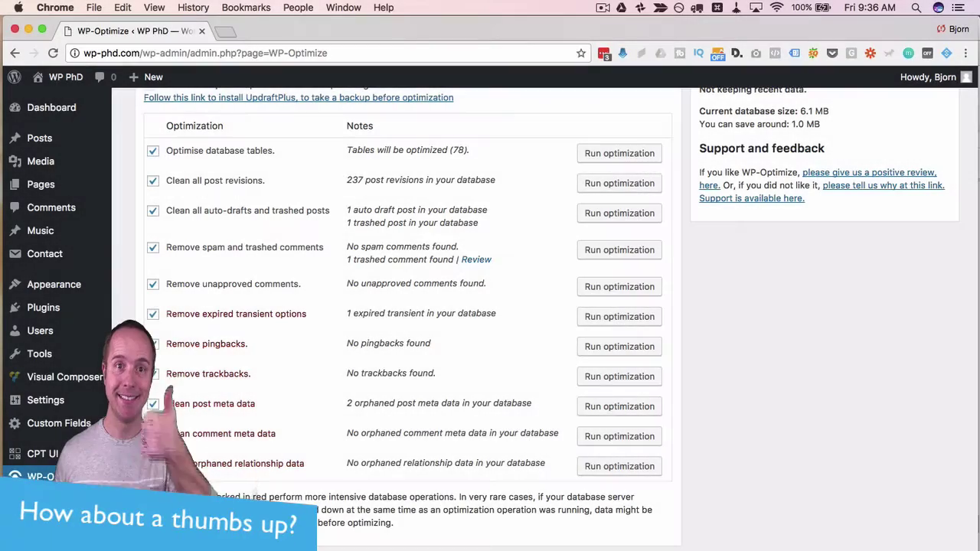
Check the list of selected optimizations and run all of them.
{"action": "scroll", "coordinate": [481, 479], "scroll_direction": "up", "scroll_amount": 4}
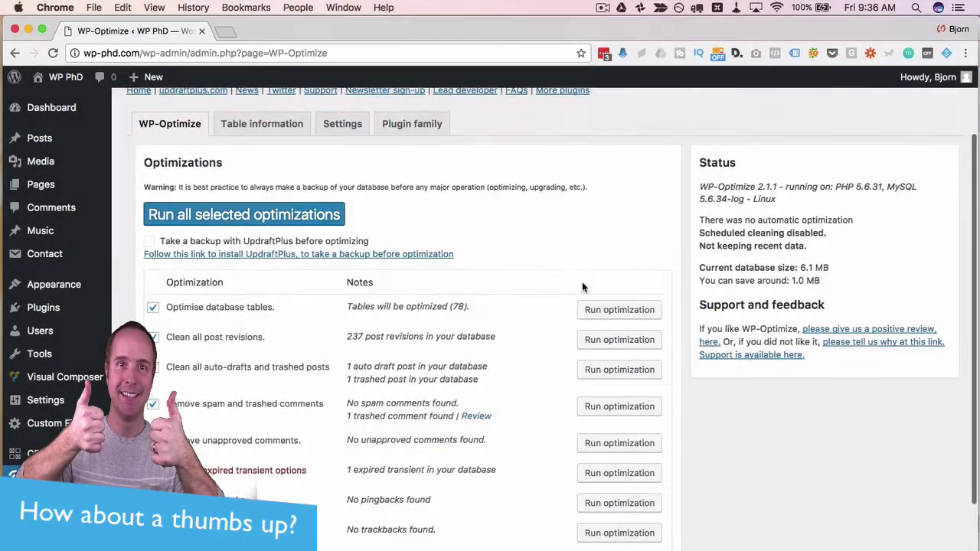
{"action": "scroll", "coordinate": [582, 287], "scroll_direction": "down", "scroll_amount": 3}
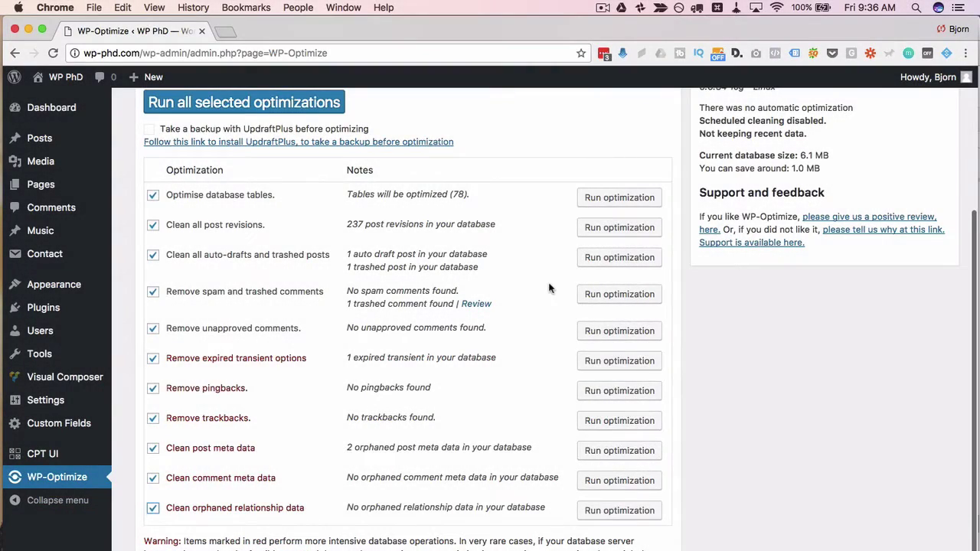
{"action": "scroll", "coordinate": [548, 288], "scroll_direction": "up", "scroll_amount": 2}
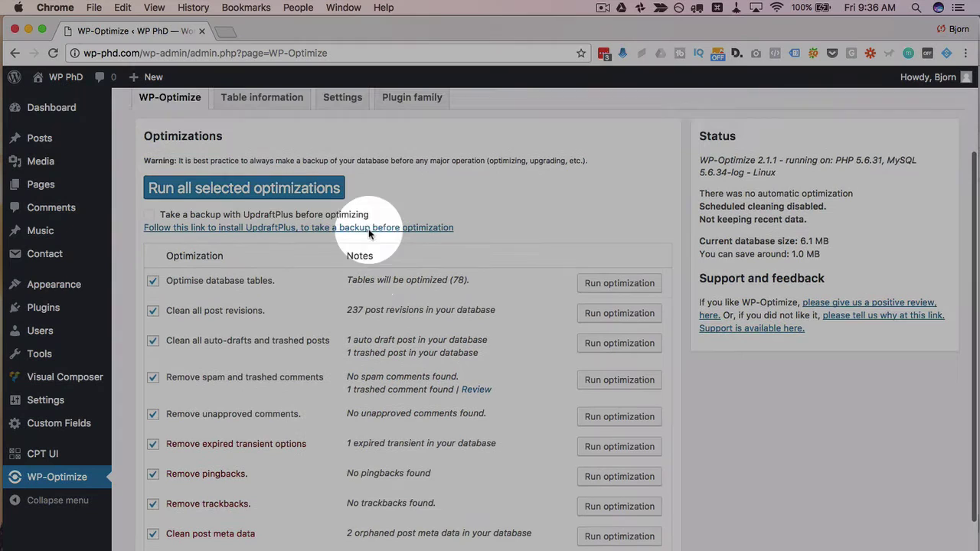
{"action": "left_click", "coordinate": [288, 190]}
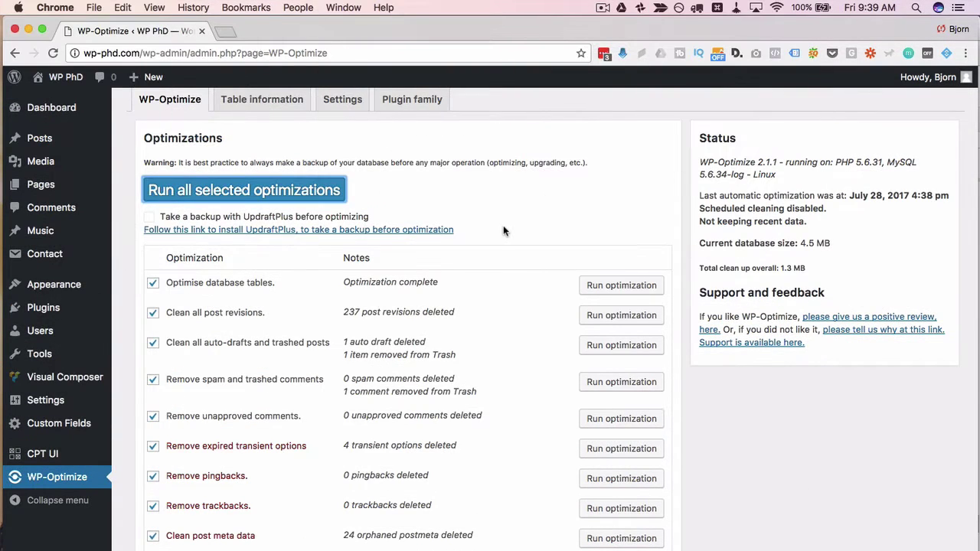
Review the current database size, the total clean-up and the result notes of each optimization.
{"action": "scroll", "coordinate": [503, 230], "scroll_direction": "down", "scroll_amount": 1}
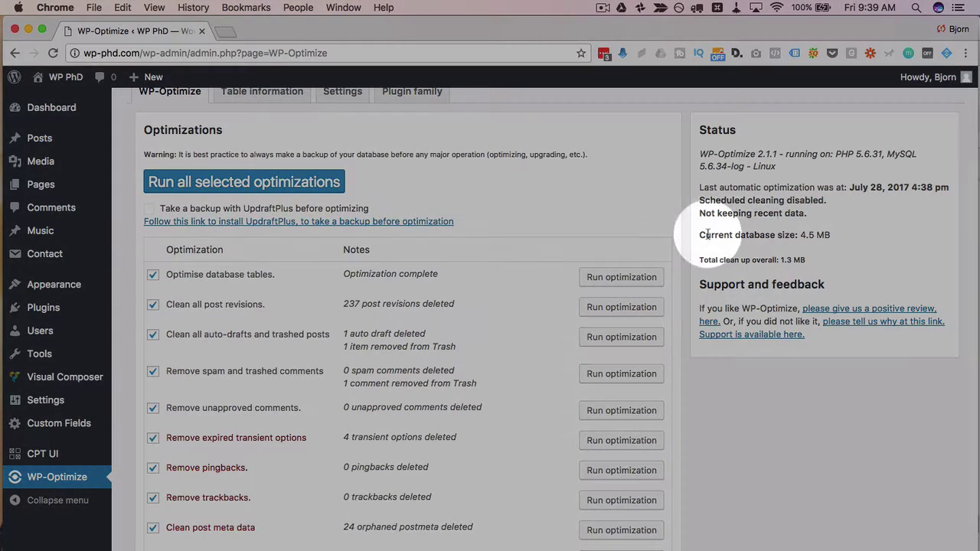
{"action": "left_click_drag", "start_coordinate": [707, 234], "coordinate": [830, 236]}
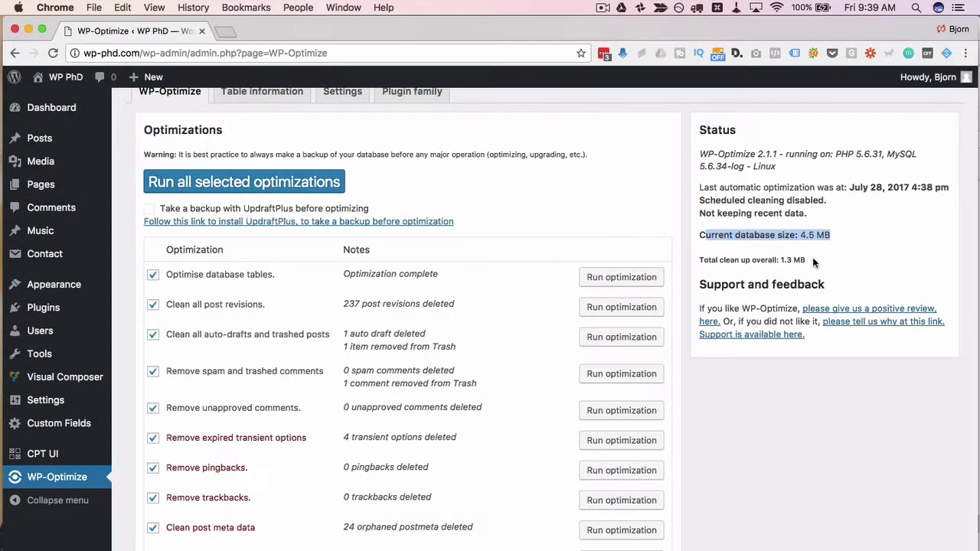
{"action": "left_click", "coordinate": [814, 262]}
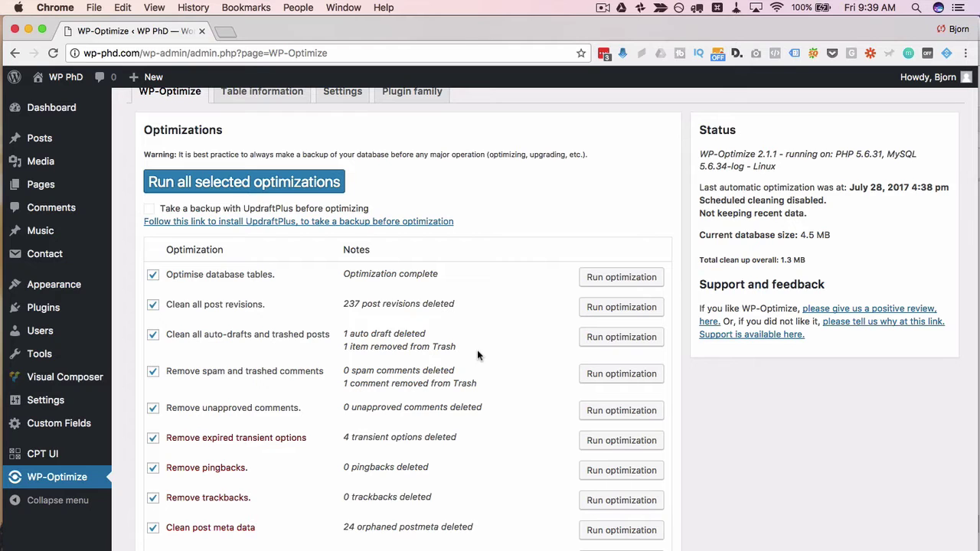
{"action": "scroll", "coordinate": [477, 352], "scroll_direction": "up", "scroll_amount": 1}
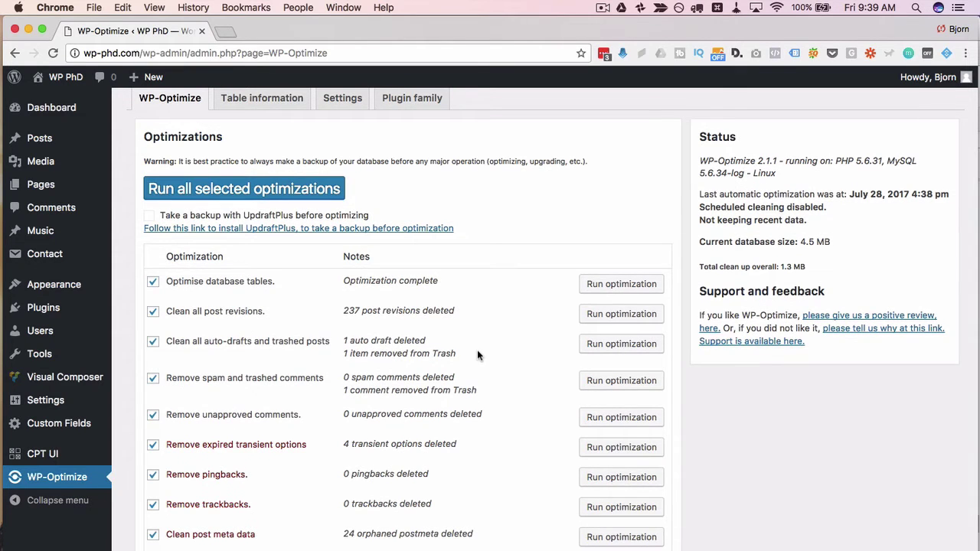
{"action": "scroll", "coordinate": [477, 350], "scroll_direction": "down", "scroll_amount": 3}
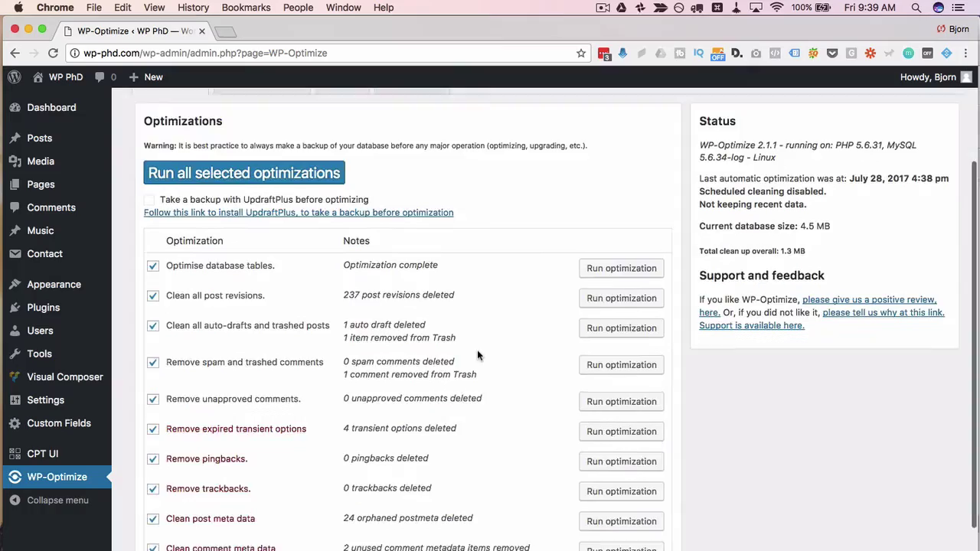
{"action": "scroll", "coordinate": [277, 540], "scroll_direction": "down", "scroll_amount": 2}
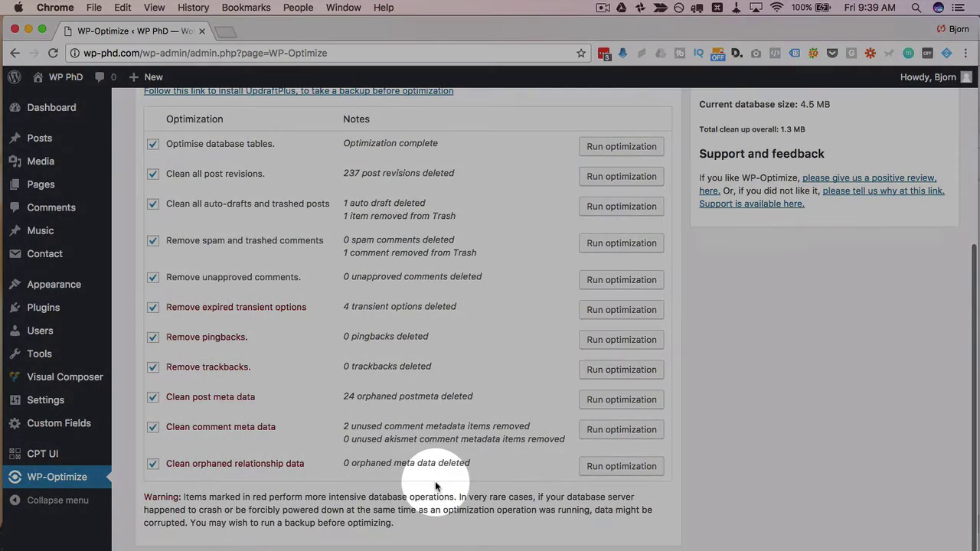
{"action": "scroll", "coordinate": [435, 481], "scroll_direction": "up", "scroll_amount": 8}
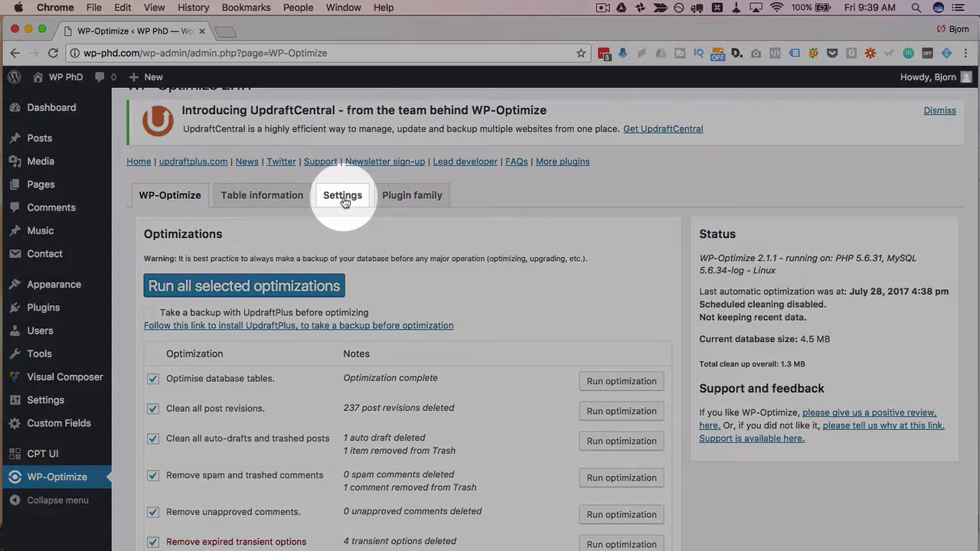
In the WP-Optimize general settings, enable keeping recent data and set the retention period to 1 week.
{"action": "left_click", "coordinate": [343, 197]}
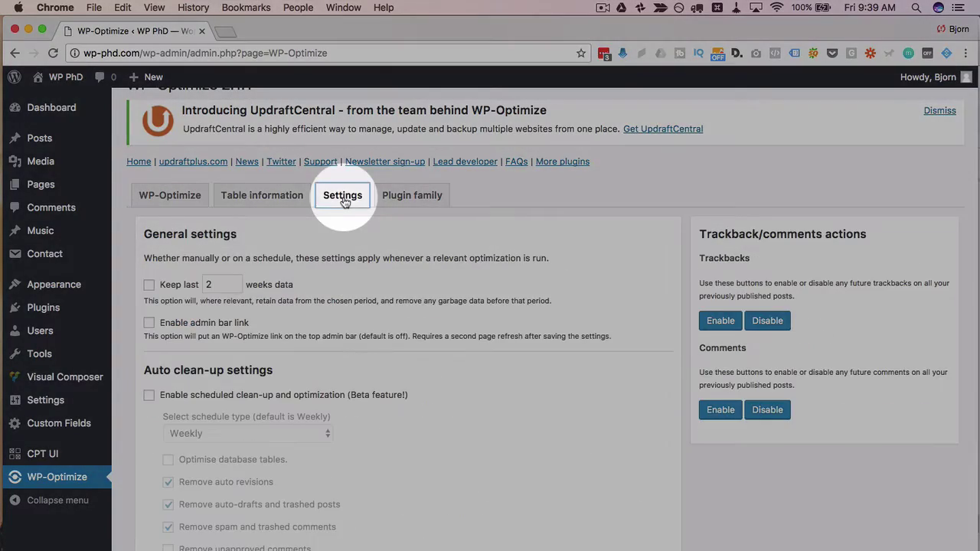
{"action": "scroll", "coordinate": [145, 226], "scroll_direction": "down", "scroll_amount": 1}
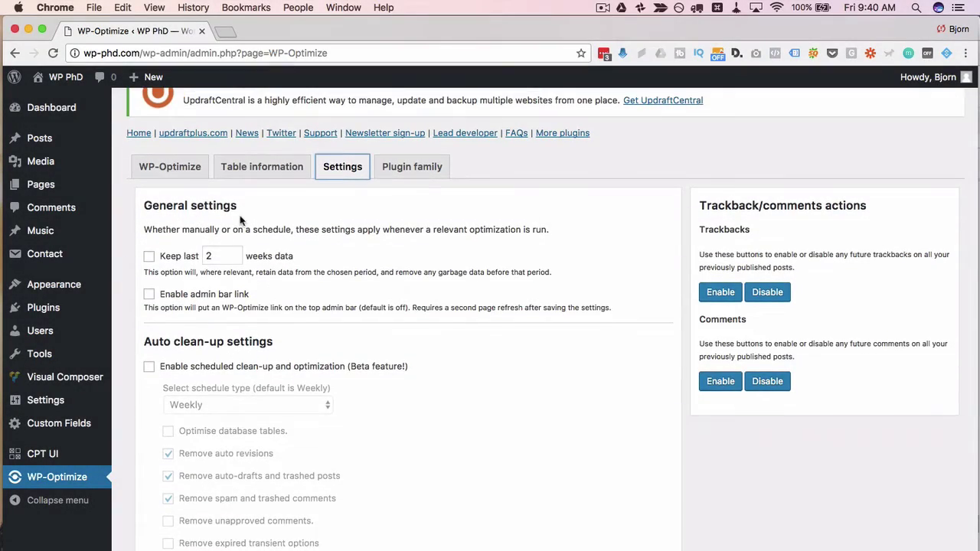
{"action": "scroll", "coordinate": [160, 253], "scroll_direction": "down", "scroll_amount": 1}
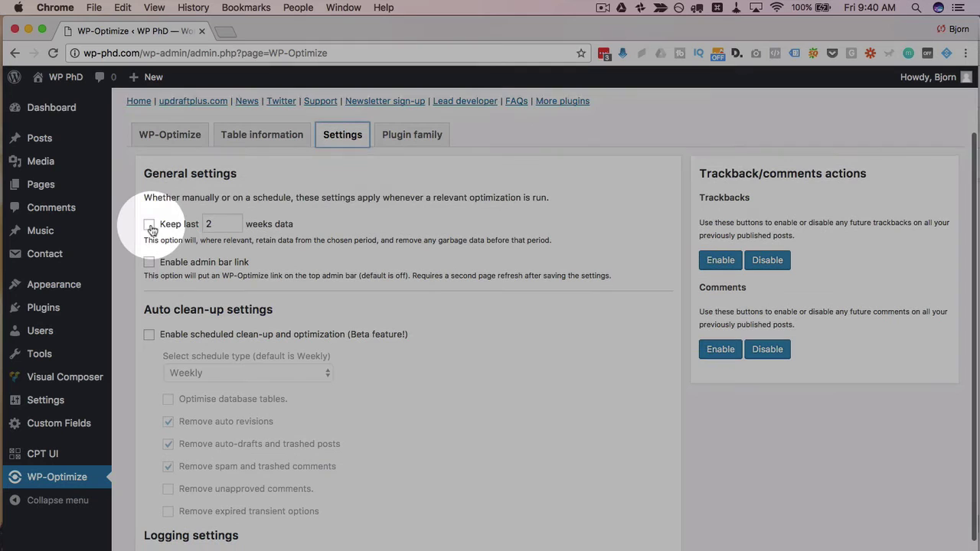
{"action": "left_click", "coordinate": [149, 225]}
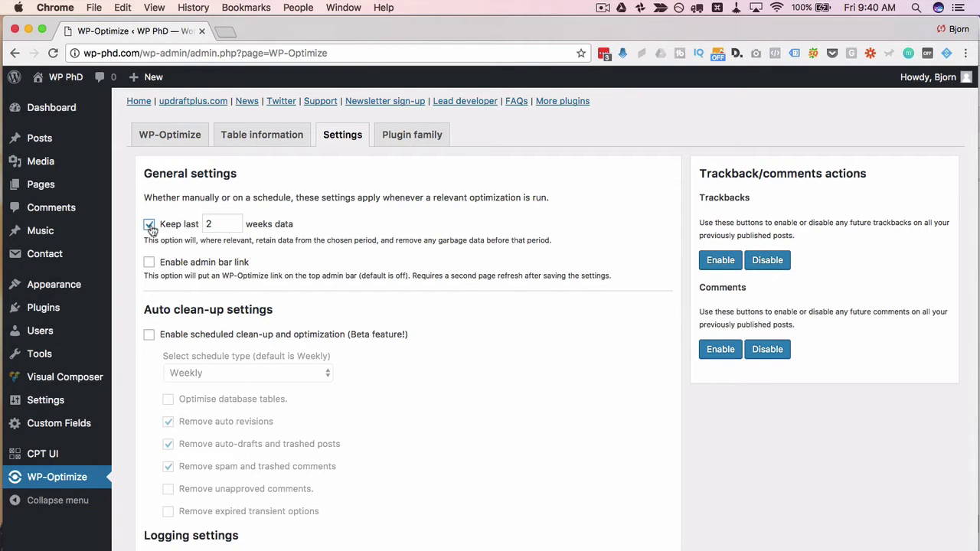
{"action": "key", "text": "Tab"}
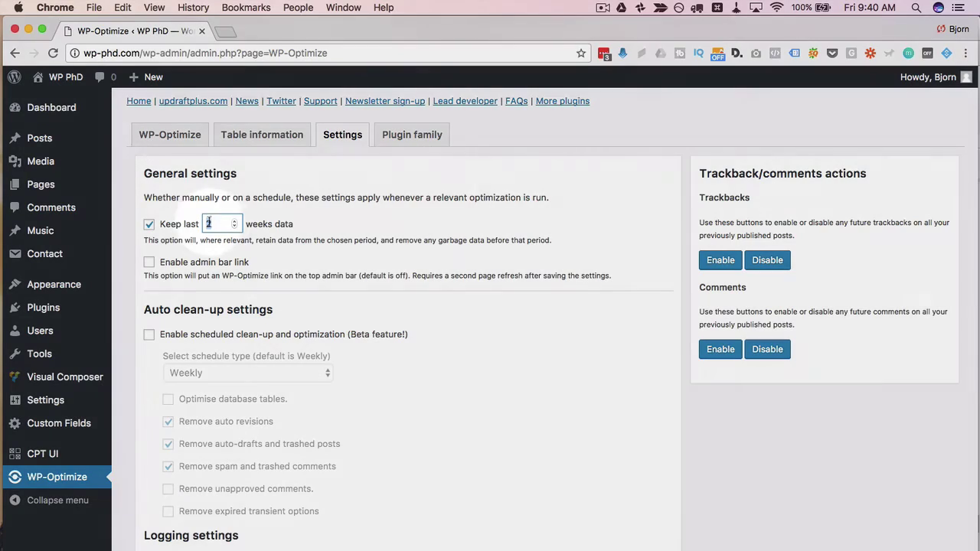
{"action": "type", "text": "1"}
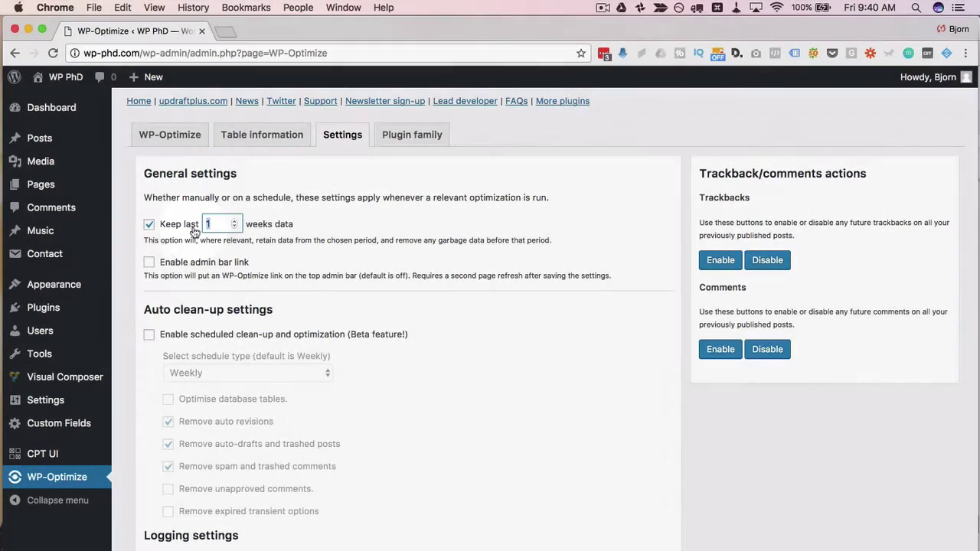
{"action": "key", "text": "BackSpace"}
{"action": "type", "text": ".5"}
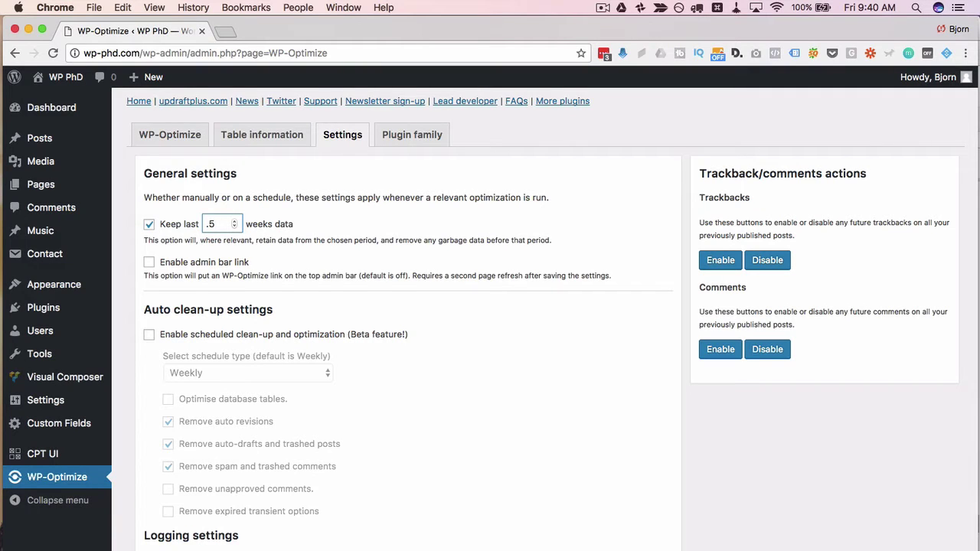
{"action": "key", "text": "BackSpace"}
{"action": "key", "text": "BackSpace"}
Enable scheduled clean-up and optimization with the weekly schedule, and return to the list of optimizations.
{"action": "scroll", "coordinate": [134, 265], "scroll_direction": "down", "scroll_amount": 2}
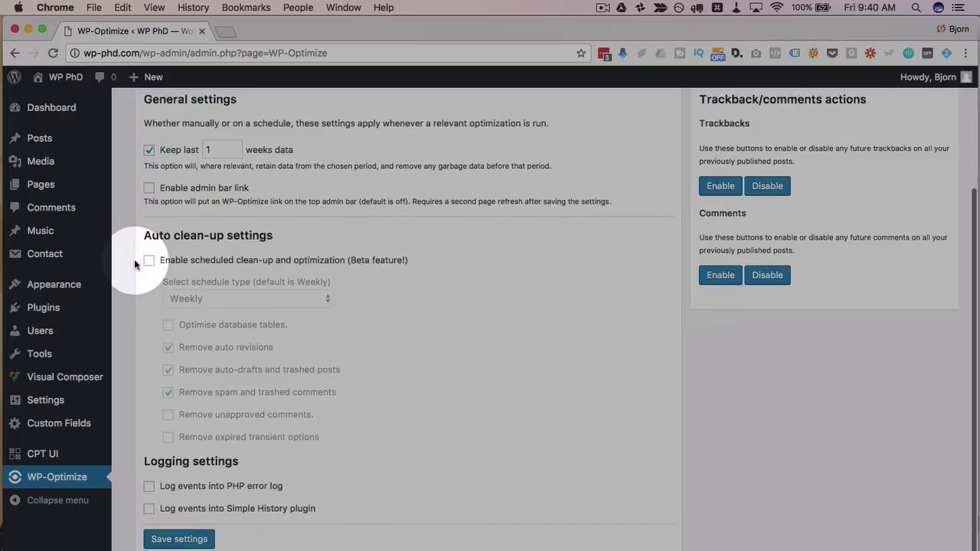
{"action": "left_click", "coordinate": [149, 259]}
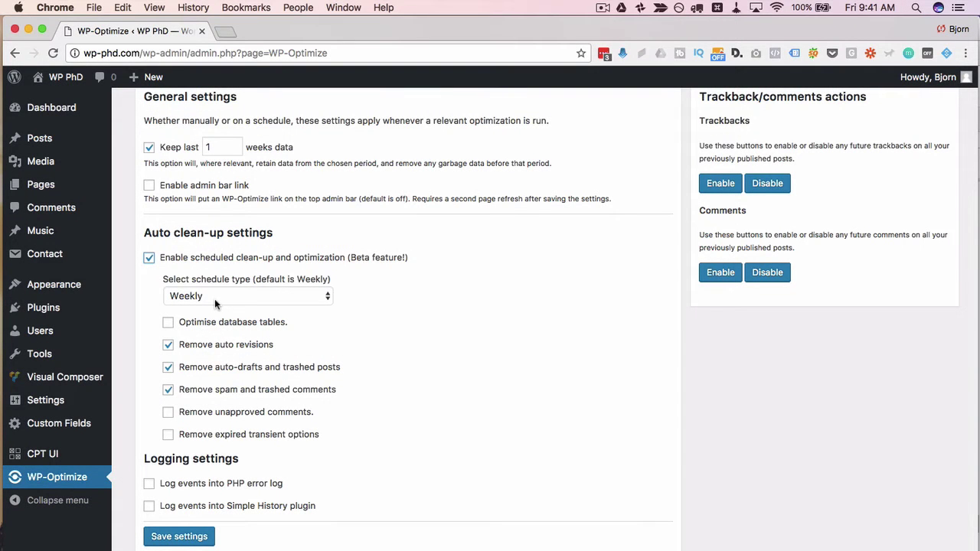
{"action": "scroll", "coordinate": [153, 306], "scroll_direction": "down", "scroll_amount": 1}
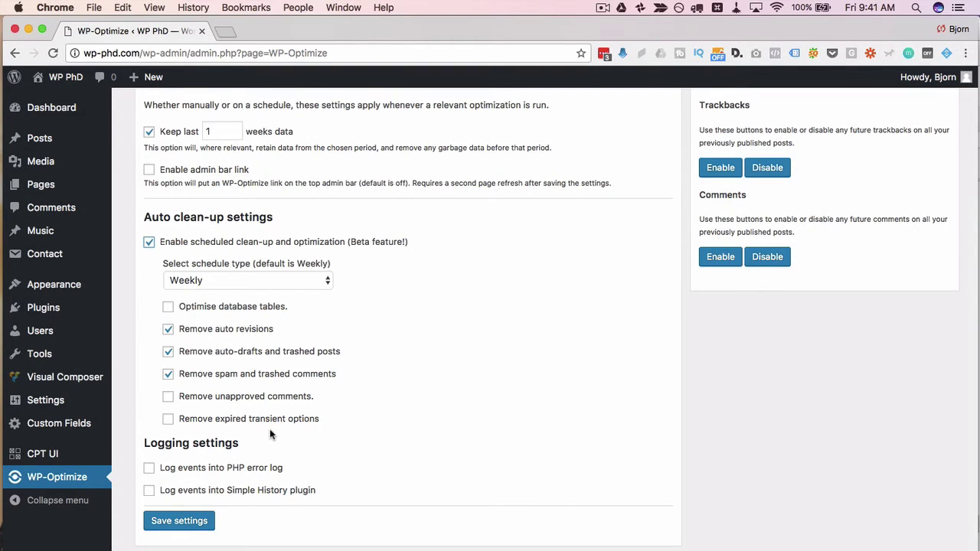
{"action": "scroll", "coordinate": [269, 429], "scroll_direction": "up", "scroll_amount": 3}
{"action": "left_click", "coordinate": [170, 169]}
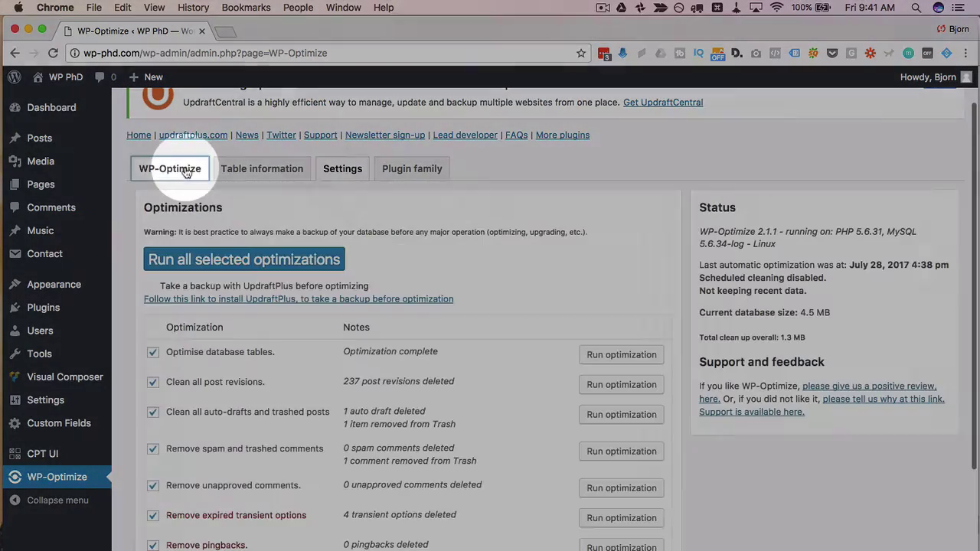
Review the optimizations marked in red, and include optimising database tables in the scheduled auto clean-up settings.
{"action": "scroll", "coordinate": [148, 342], "scroll_direction": "down", "scroll_amount": 5}
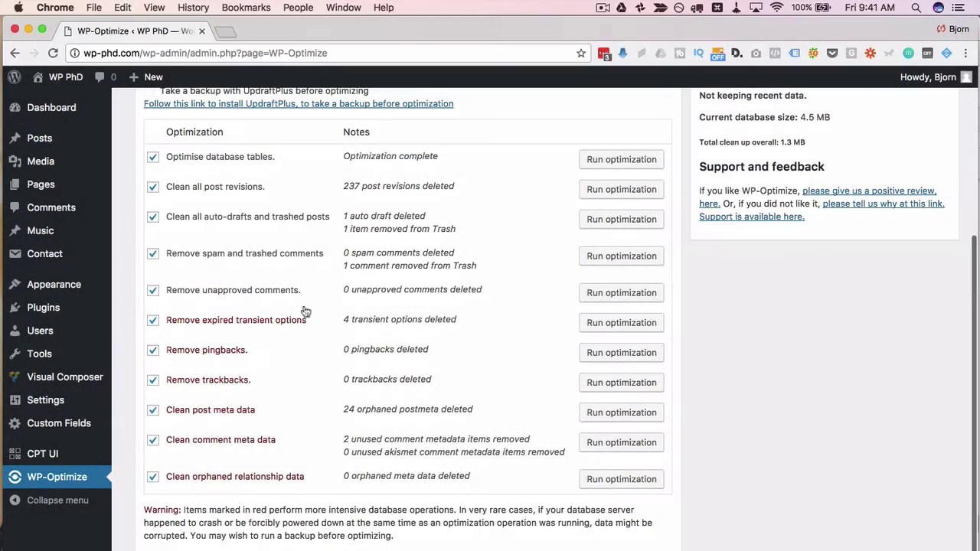
{"action": "left_click_drag", "start_coordinate": [307, 320], "coordinate": [173, 322]}
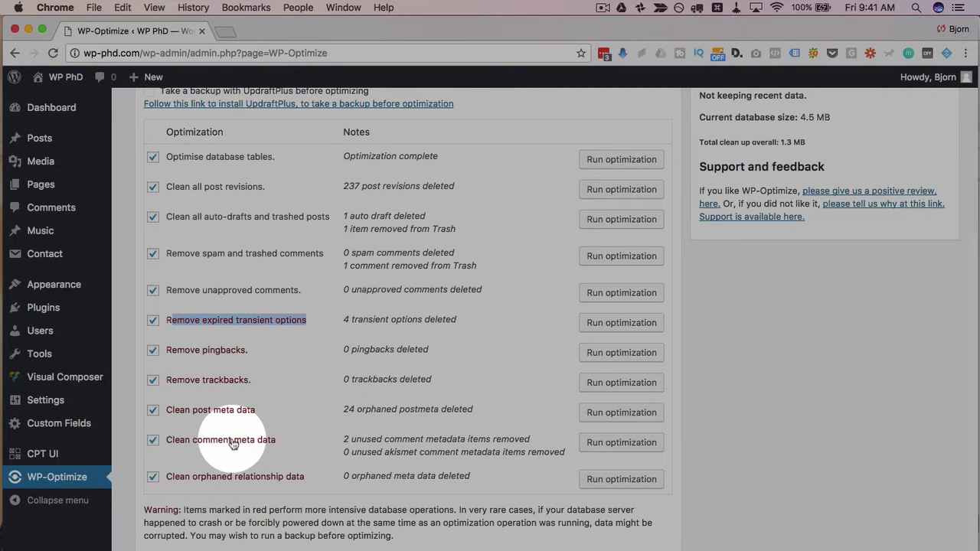
{"action": "scroll", "coordinate": [233, 429], "scroll_direction": "up", "scroll_amount": 4}
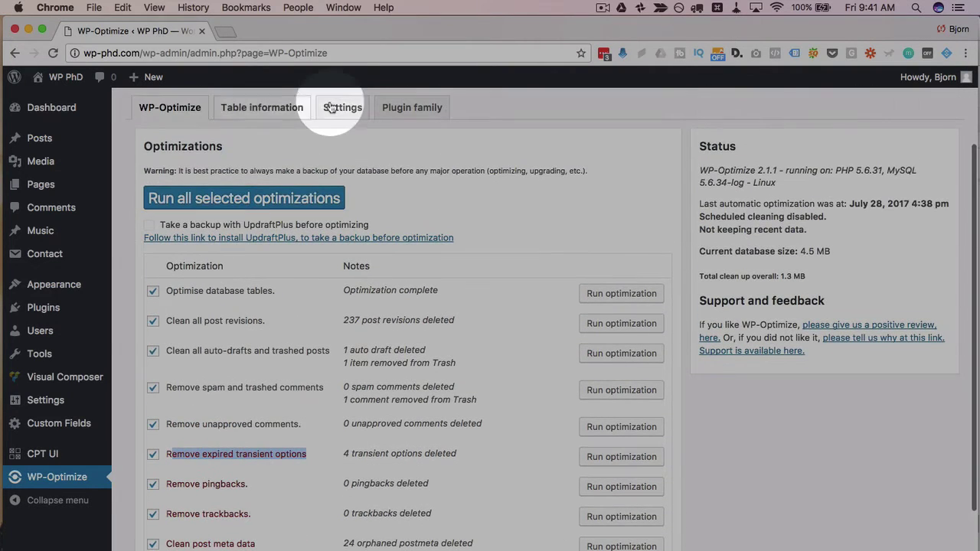
{"action": "left_click", "coordinate": [331, 107]}
{"action": "scroll", "coordinate": [134, 397], "scroll_direction": "down", "scroll_amount": 2}
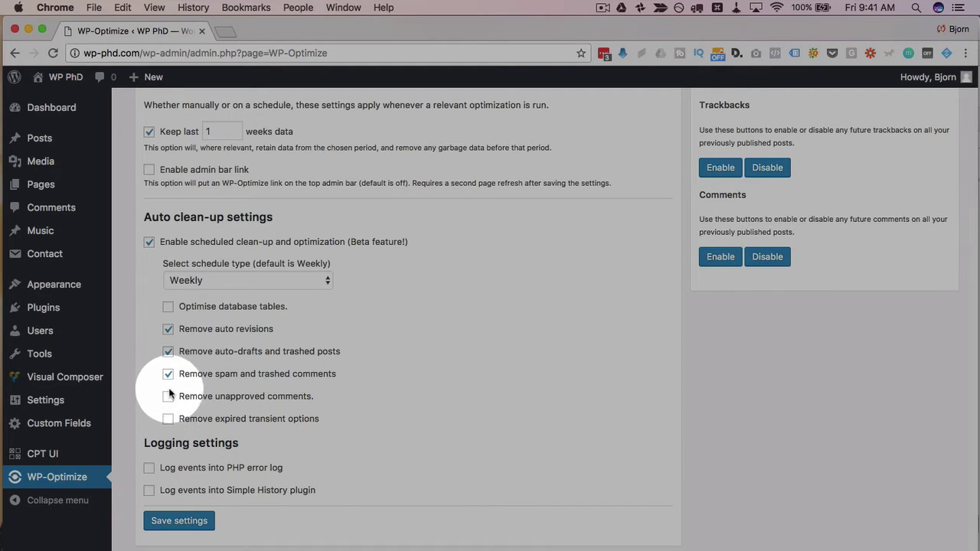
{"action": "left_click", "coordinate": [167, 306]}
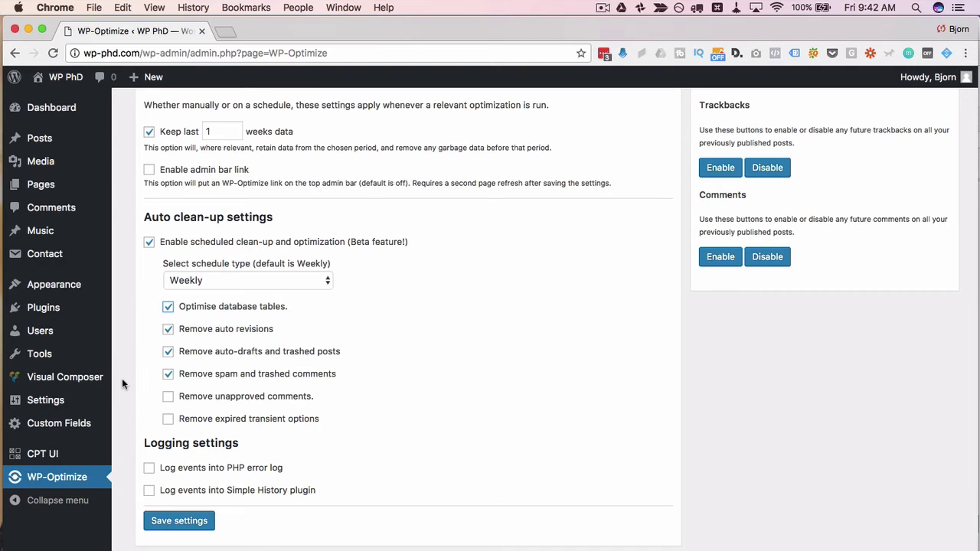
Review the trackback and comment actions, and examine the database's table information down to the totals row.
{"action": "scroll", "coordinate": [121, 378], "scroll_direction": "up", "scroll_amount": 2}
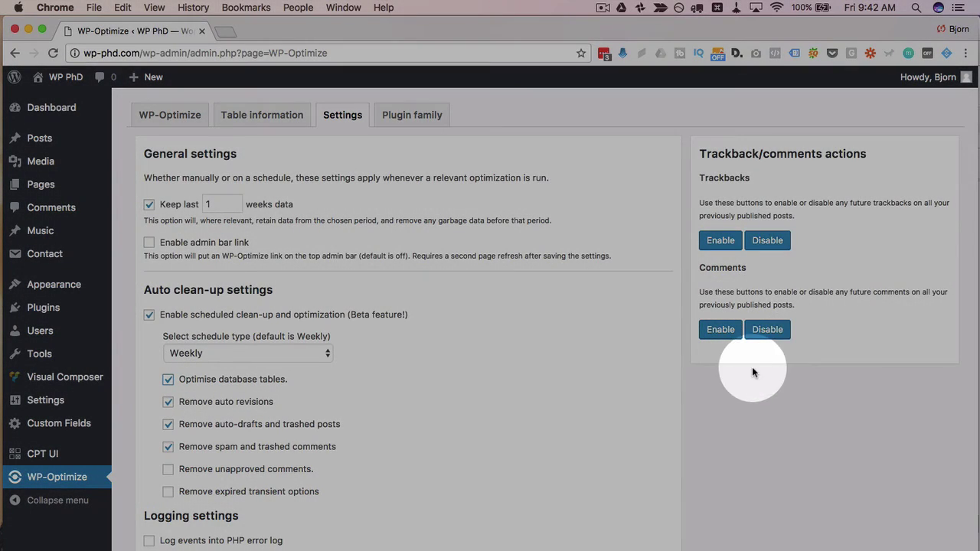
{"action": "scroll", "coordinate": [752, 366], "scroll_direction": "up", "scroll_amount": 1}
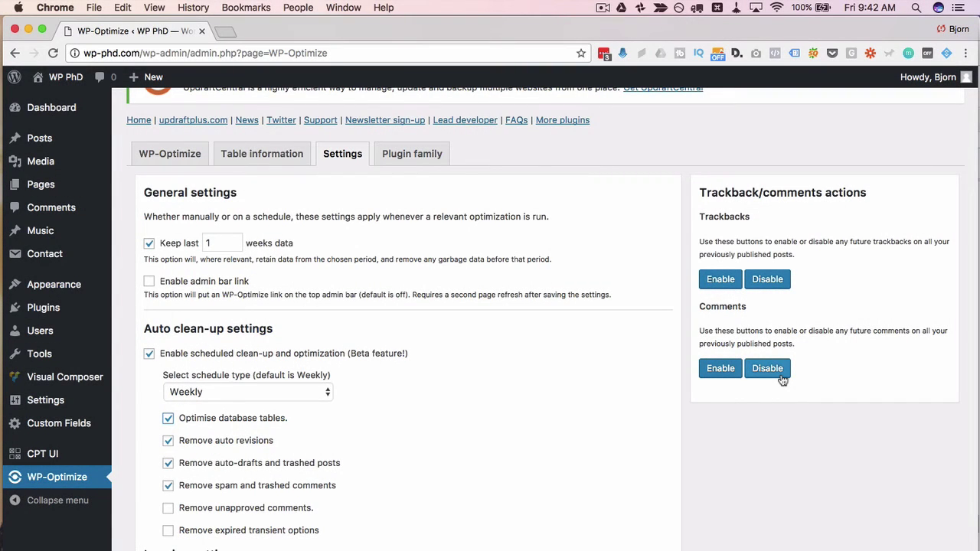
{"action": "scroll", "coordinate": [783, 380], "scroll_direction": "up", "scroll_amount": 1}
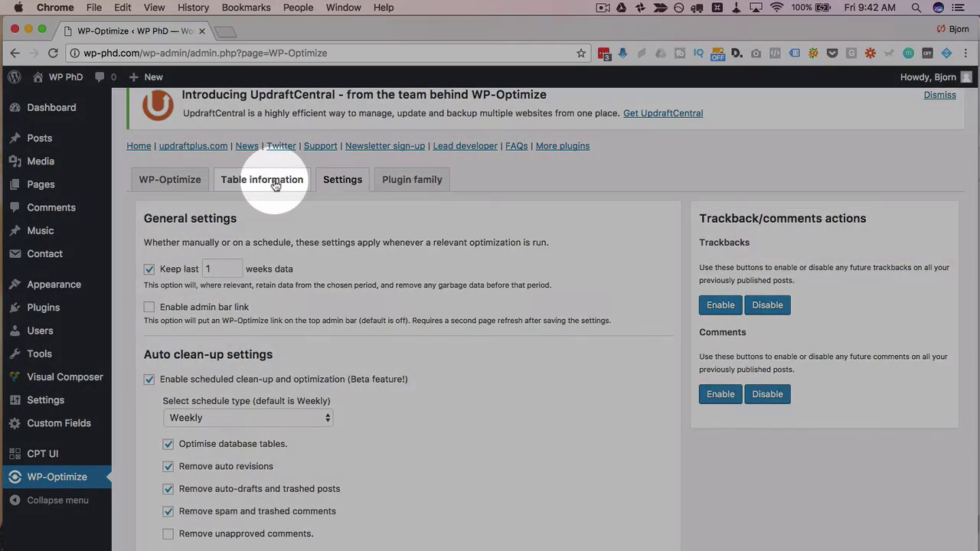
{"action": "left_click", "coordinate": [270, 179]}
{"action": "scroll", "coordinate": [167, 264], "scroll_direction": "down", "scroll_amount": 5}
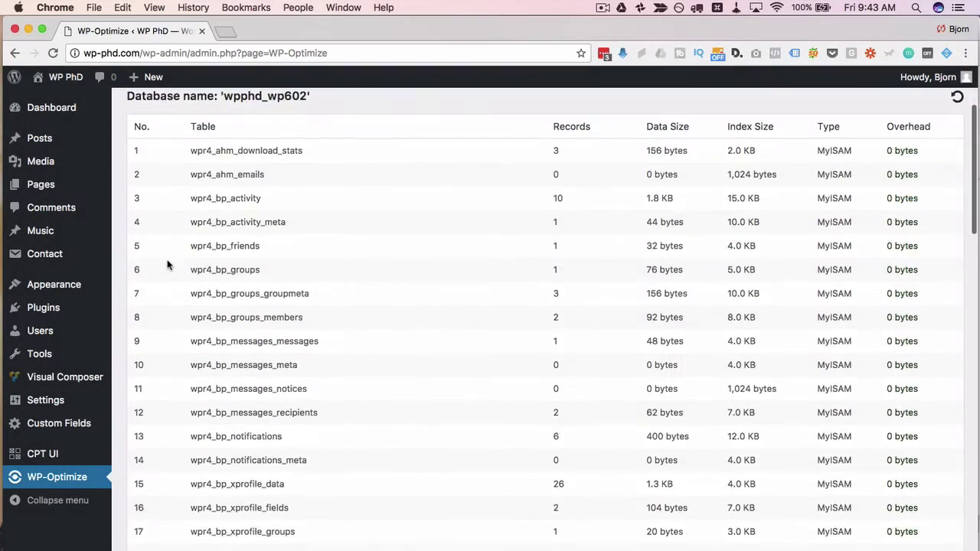
{"action": "scroll", "coordinate": [167, 264], "scroll_direction": "down", "scroll_amount": 20}
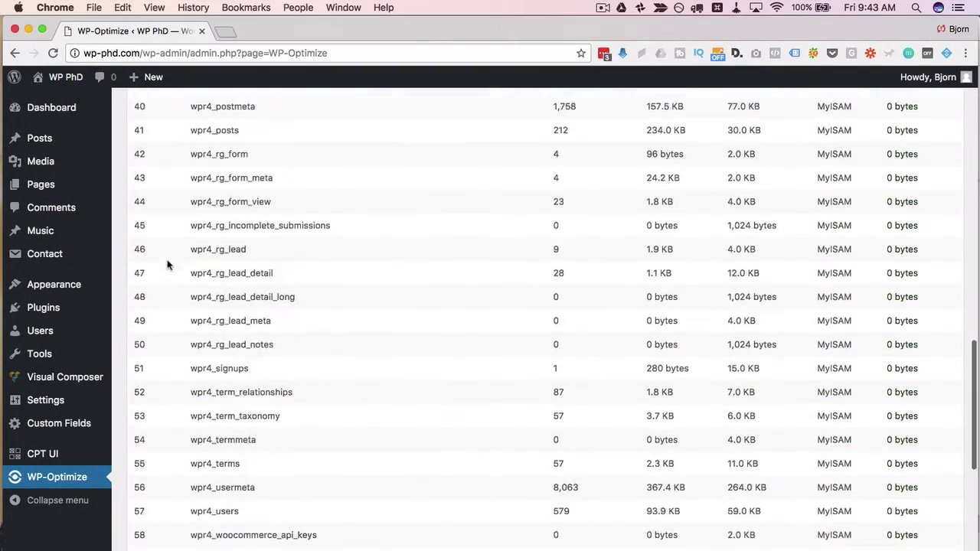
{"action": "scroll", "coordinate": [167, 264], "scroll_direction": "down", "scroll_amount": 10}
{"action": "double_click", "coordinate": [141, 427]}
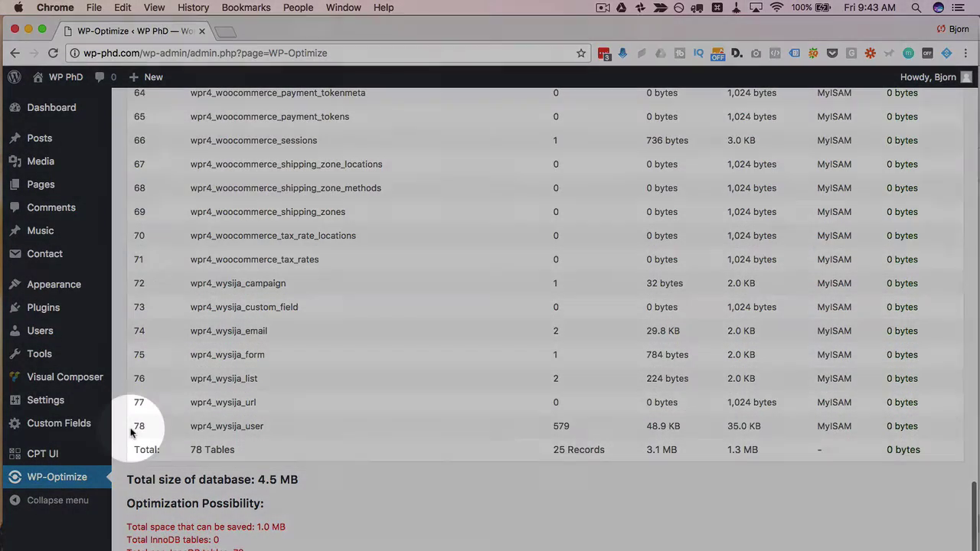
{"action": "left_click", "coordinate": [414, 464]}
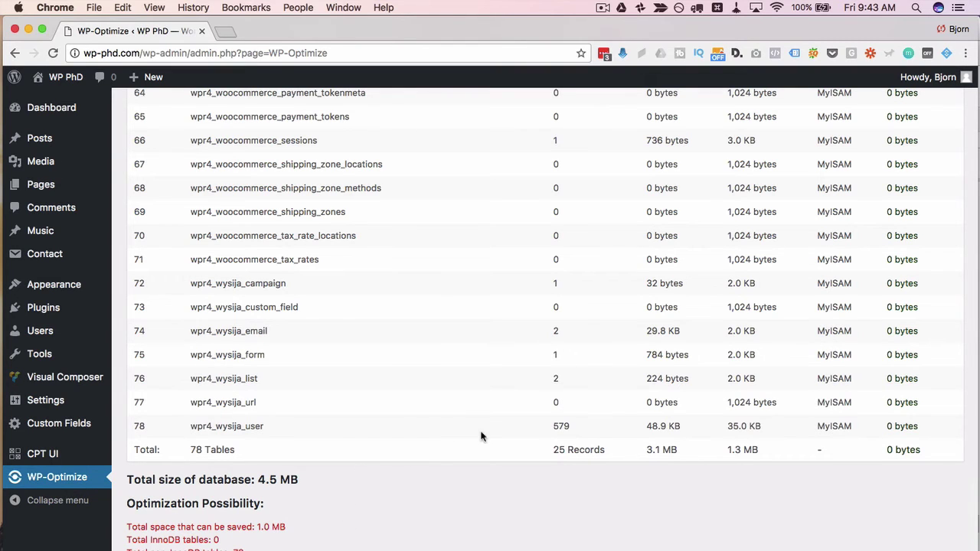
Examine the database table names for groups belonging to plugins, such as the woocommerce, pmpro_membership and bp tables.
{"action": "scroll", "coordinate": [230, 414], "scroll_direction": "up", "scroll_amount": 5}
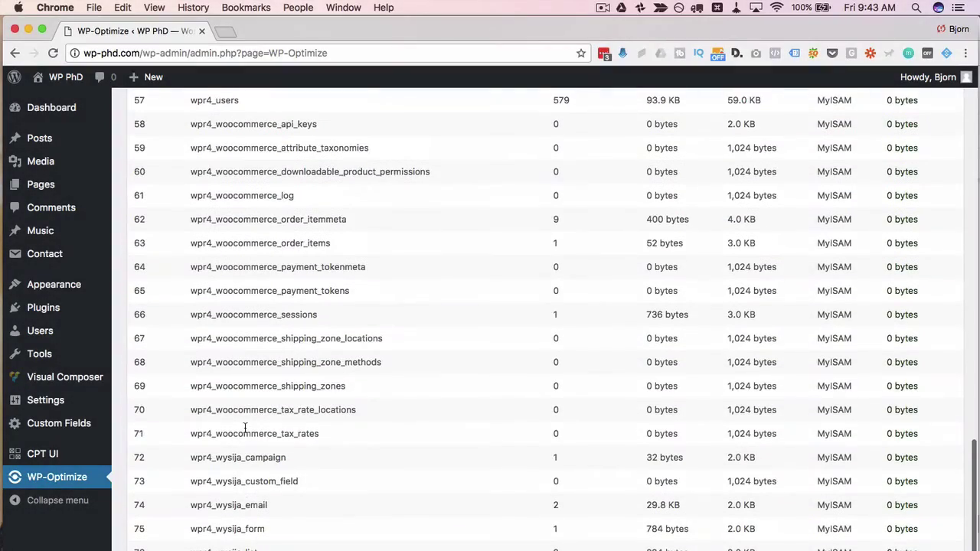
{"action": "left_click_drag", "start_coordinate": [217, 266], "coordinate": [276, 268]}
{"action": "scroll", "coordinate": [239, 200], "scroll_direction": "up", "scroll_amount": 7}
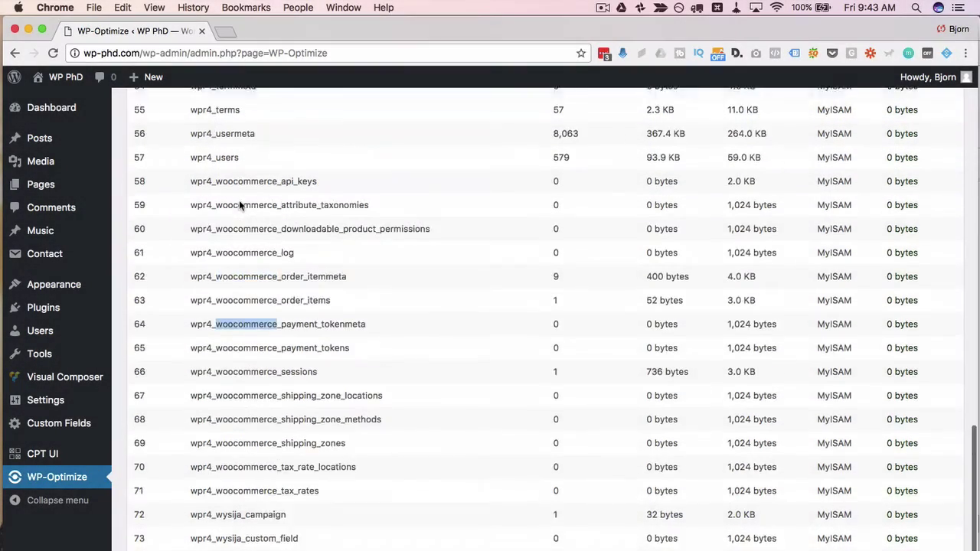
{"action": "scroll", "coordinate": [239, 200], "scroll_direction": "up", "scroll_amount": 12}
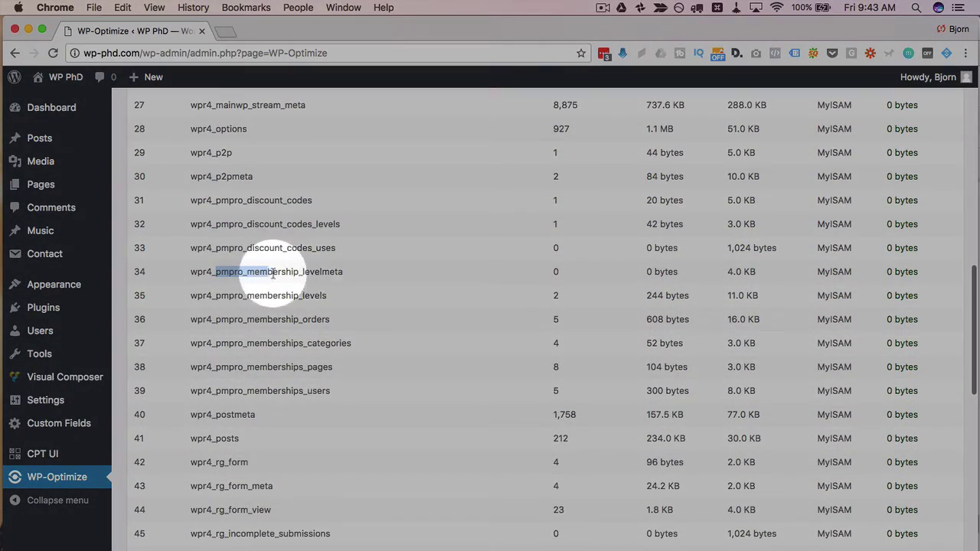
{"action": "left_click_drag", "start_coordinate": [216, 272], "coordinate": [298, 272]}
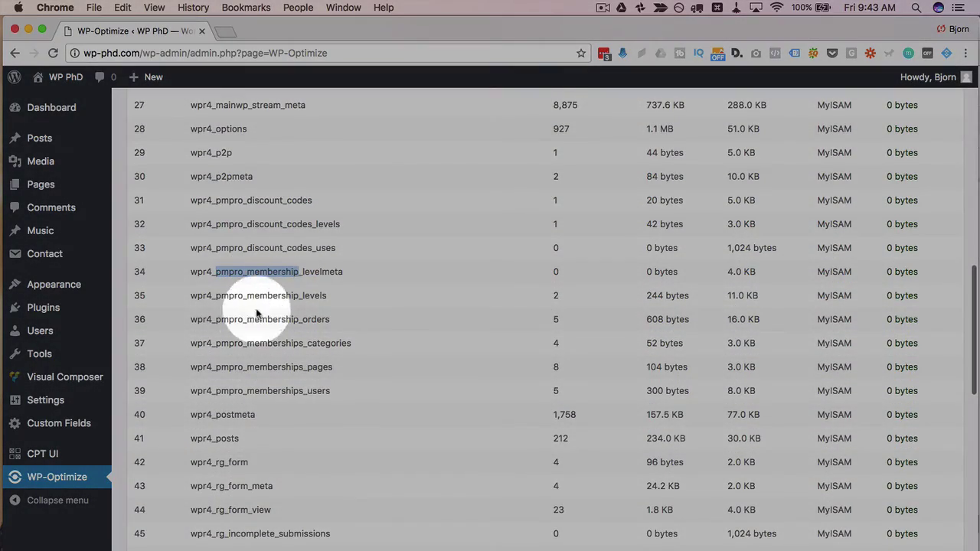
{"action": "scroll", "coordinate": [250, 318], "scroll_direction": "up", "scroll_amount": 1}
{"action": "scroll", "coordinate": [249, 318], "scroll_direction": "up", "scroll_amount": 1}
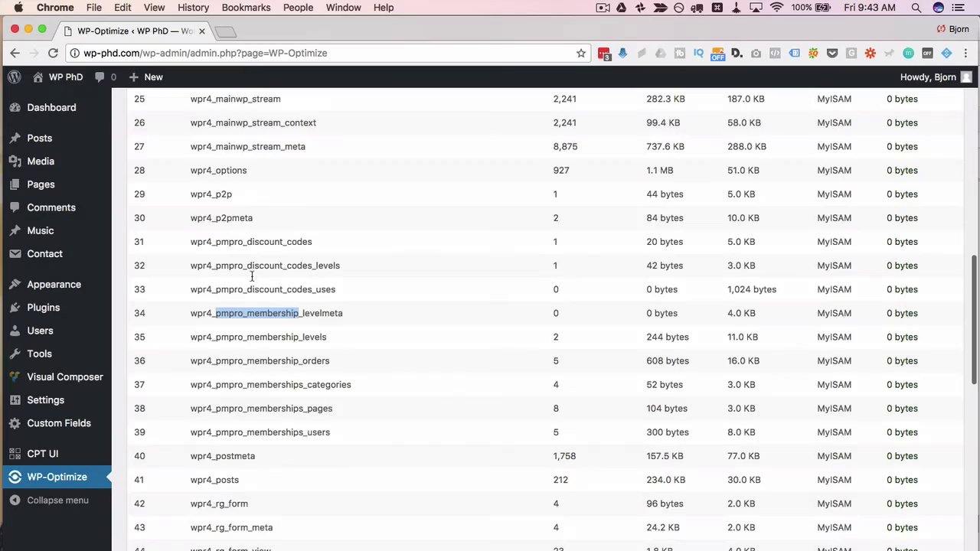
{"action": "scroll", "coordinate": [252, 276], "scroll_direction": "up", "scroll_amount": 10}
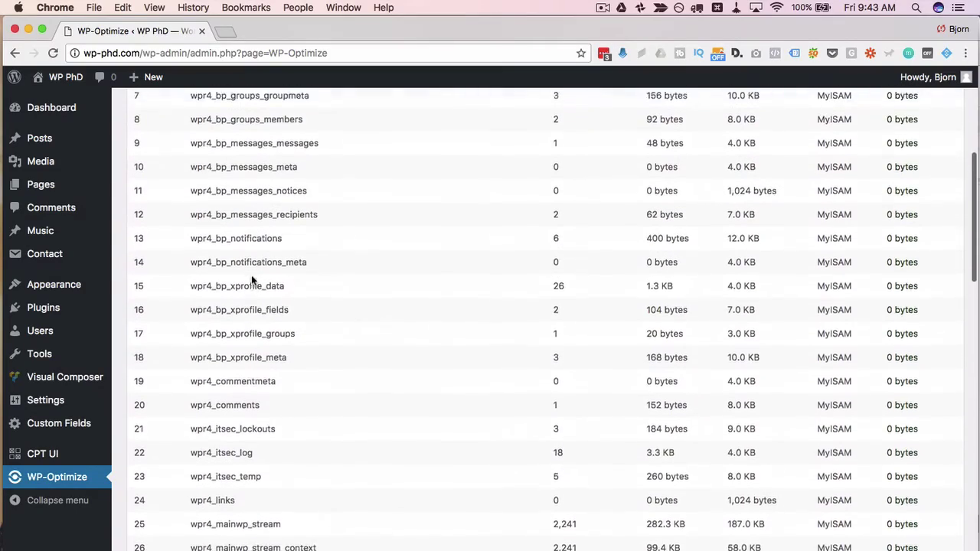
{"action": "scroll", "coordinate": [251, 275], "scroll_direction": "up", "scroll_amount": 3}
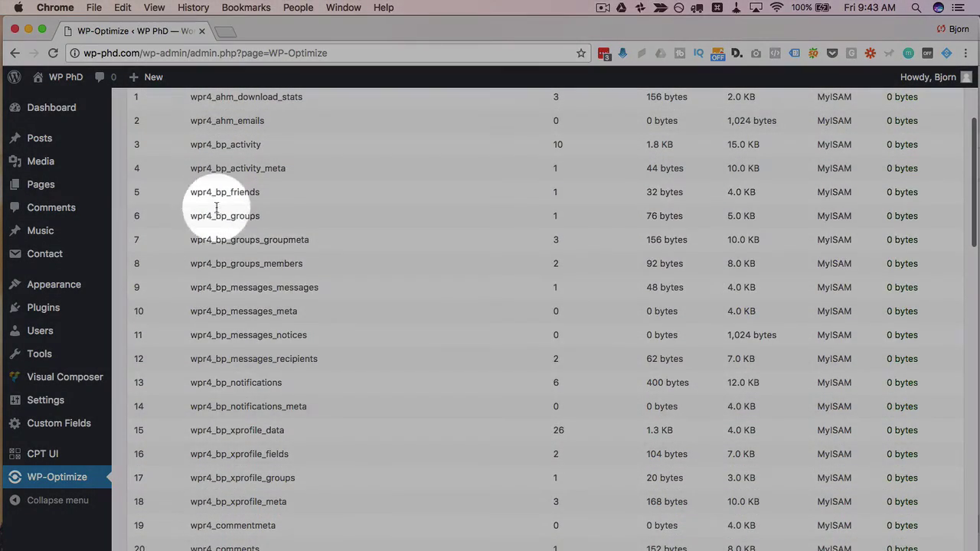
{"action": "left_click_drag", "start_coordinate": [217, 207], "coordinate": [263, 459]}
{"action": "scroll", "coordinate": [258, 291], "scroll_direction": "up", "scroll_amount": 3}
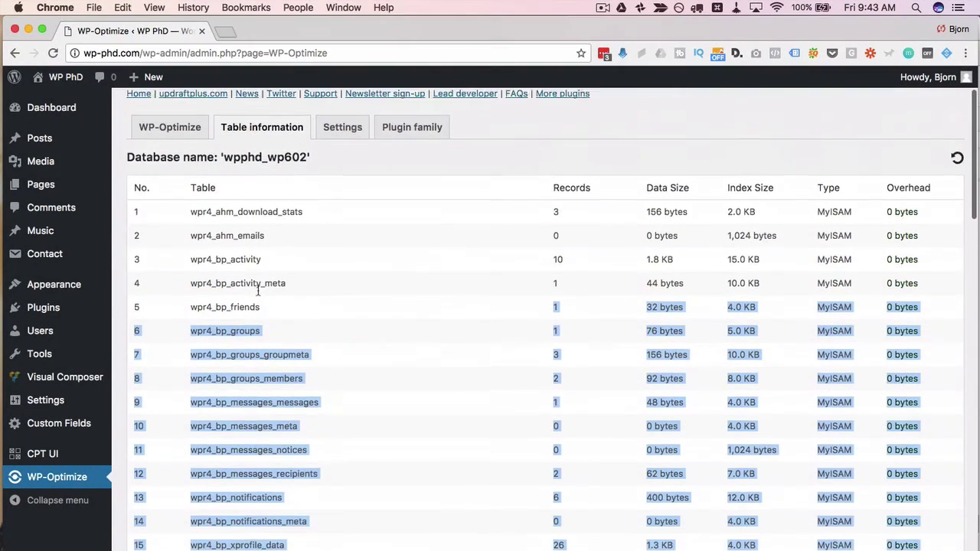
{"action": "scroll", "coordinate": [258, 291], "scroll_direction": "up", "scroll_amount": 1}
{"action": "left_click", "coordinate": [423, 201]}
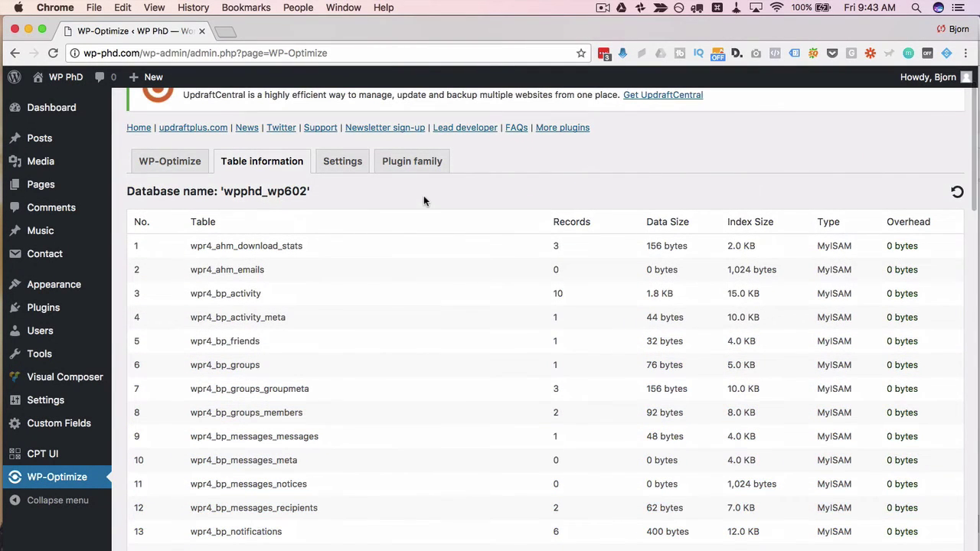